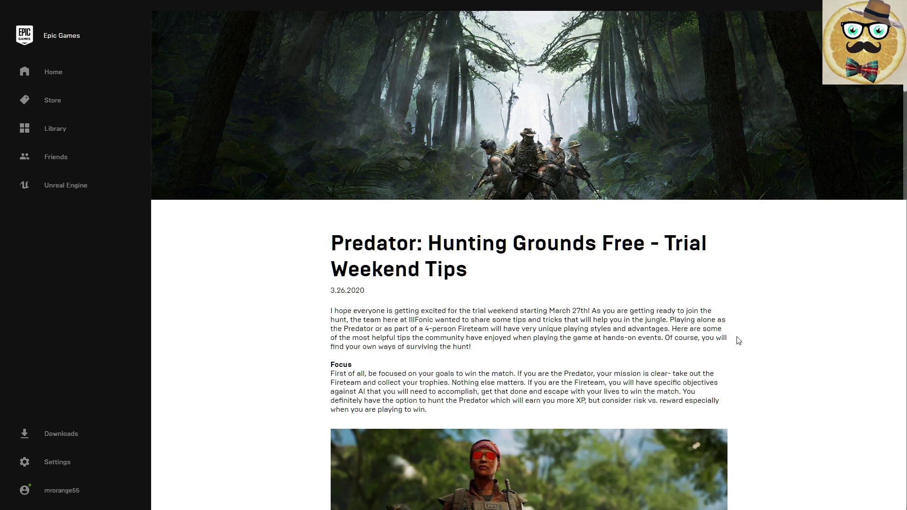
- Open launcher Settings, scroll to Manage Games, and expand Predator Hunting Grounds Trial Weekend
scroll(738, 340, down, 2)
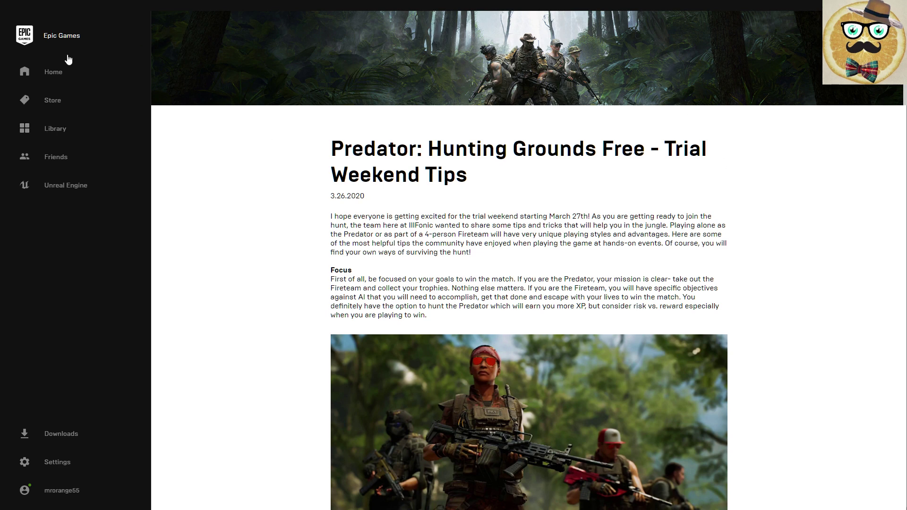
click(54, 467)
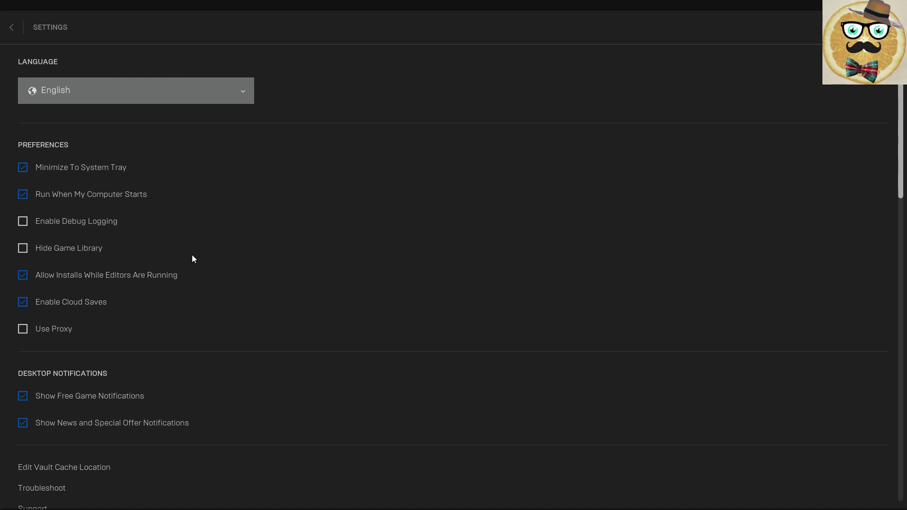
scroll(168, 331, down, 1)
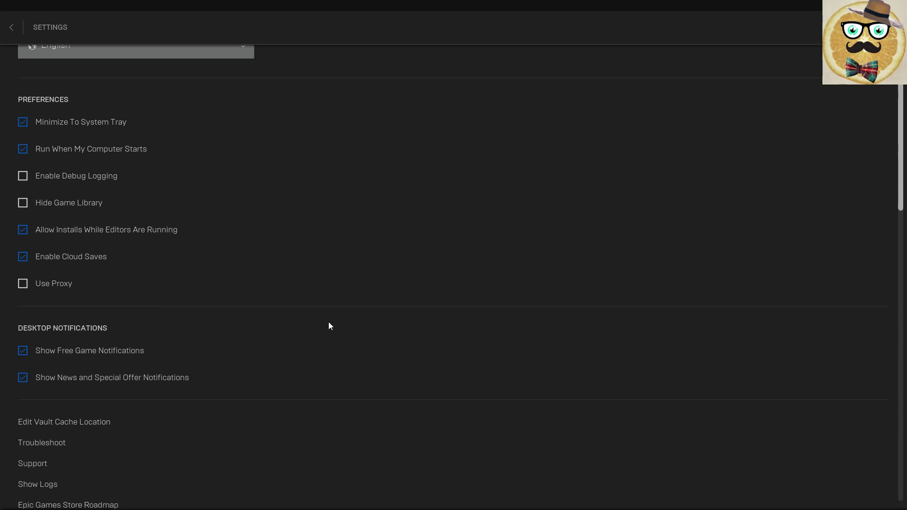
scroll(329, 325, down, 5)
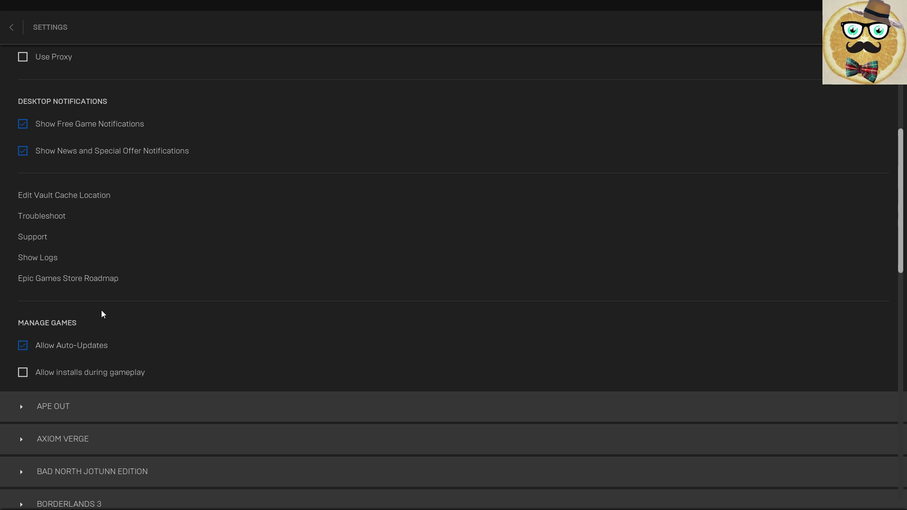
scroll(183, 316, down, 2)
scroll(191, 296, down, 2)
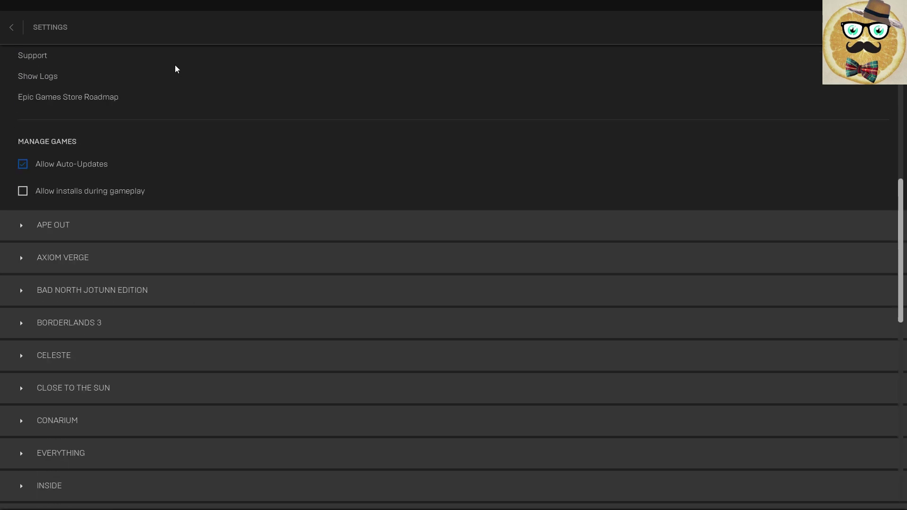
scroll(142, 243, down, 9)
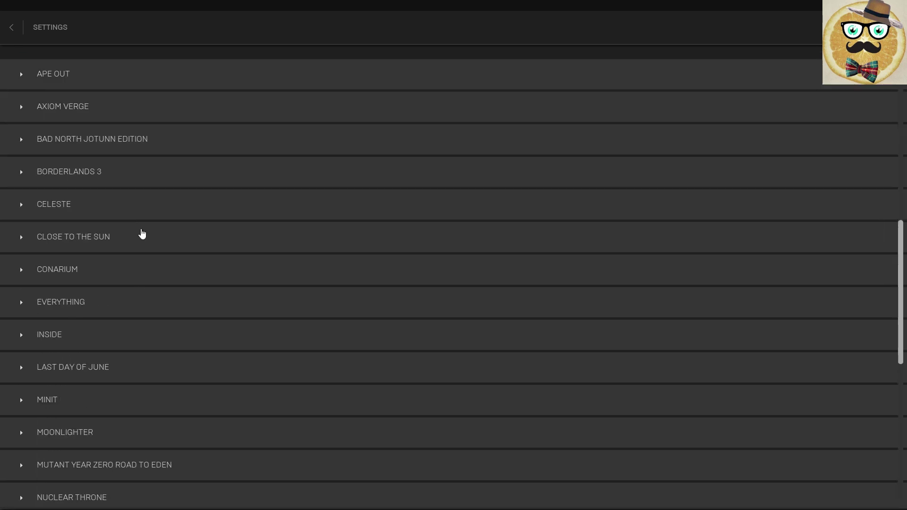
scroll(142, 233, down, 1)
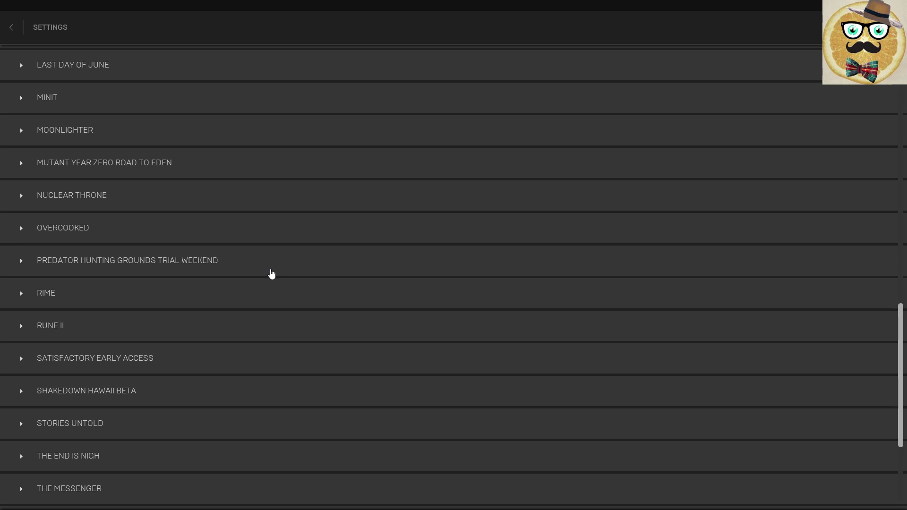
click(20, 262)
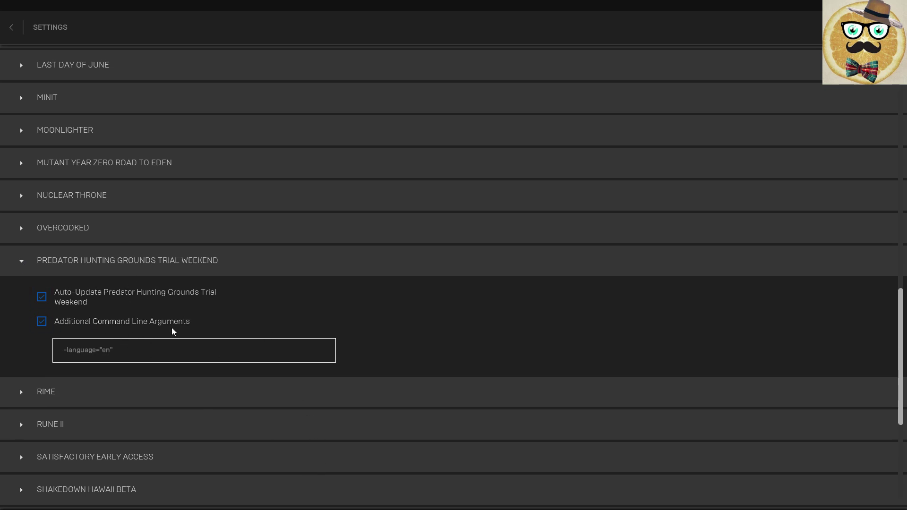
- Toggle Additional Command Line Arguments off and back on, leaving it enabled
click(43, 326)
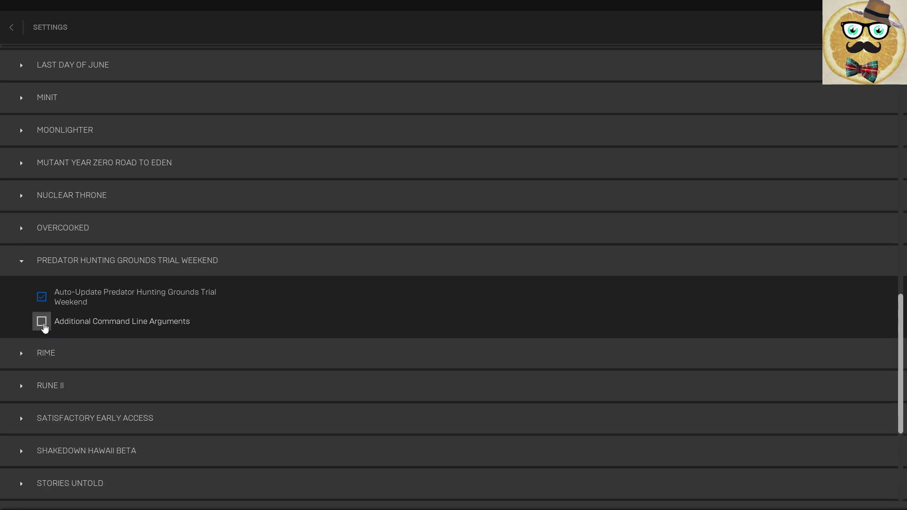
click(41, 326)
click(44, 325)
click(44, 325)
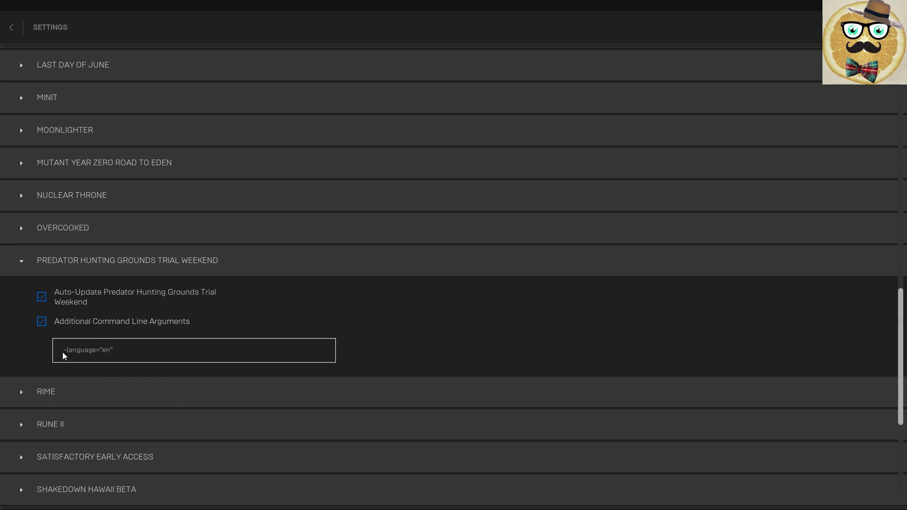
- Select the -language="en" argument text in the field to check it, then deselect
drag(64, 350, 128, 348)
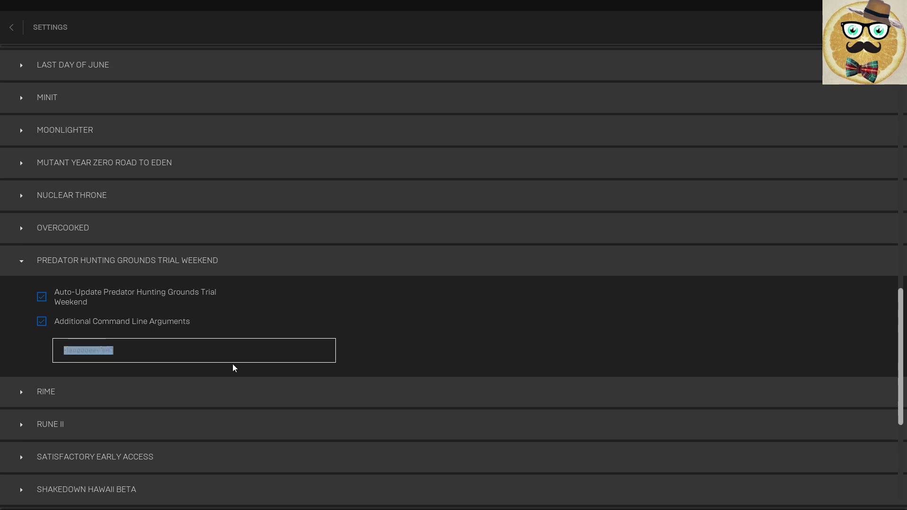
click(179, 352)
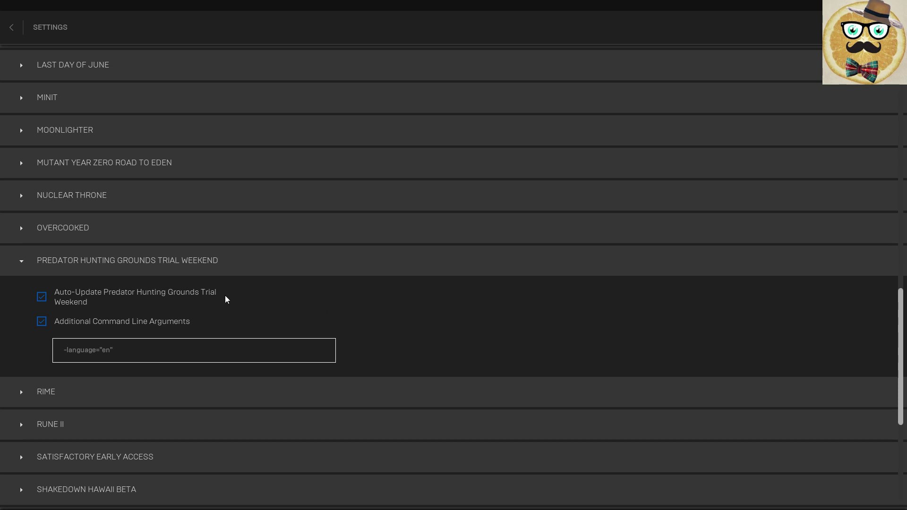
scroll(225, 298, up, 1)
- Expand the Borderlands 3 options to compare its settings
scroll(225, 300, up, 2)
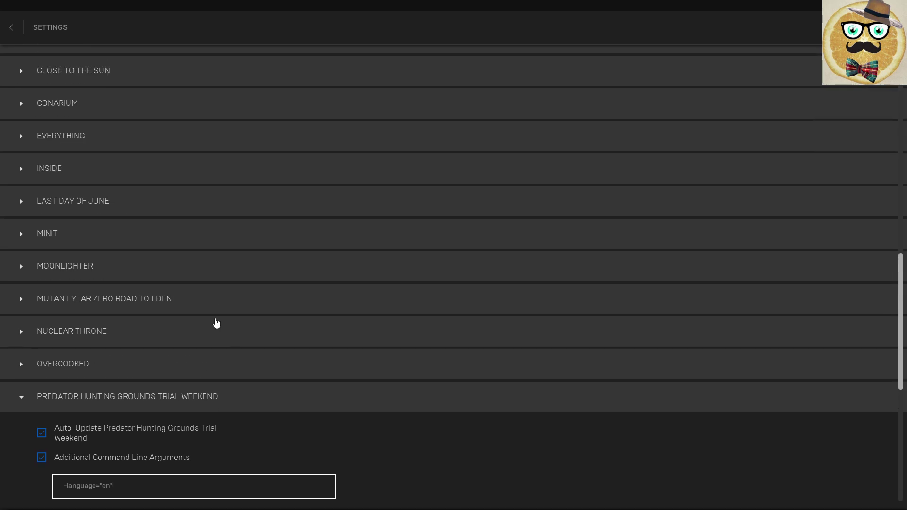
scroll(215, 320, down, 1)
scroll(165, 415, up, 6)
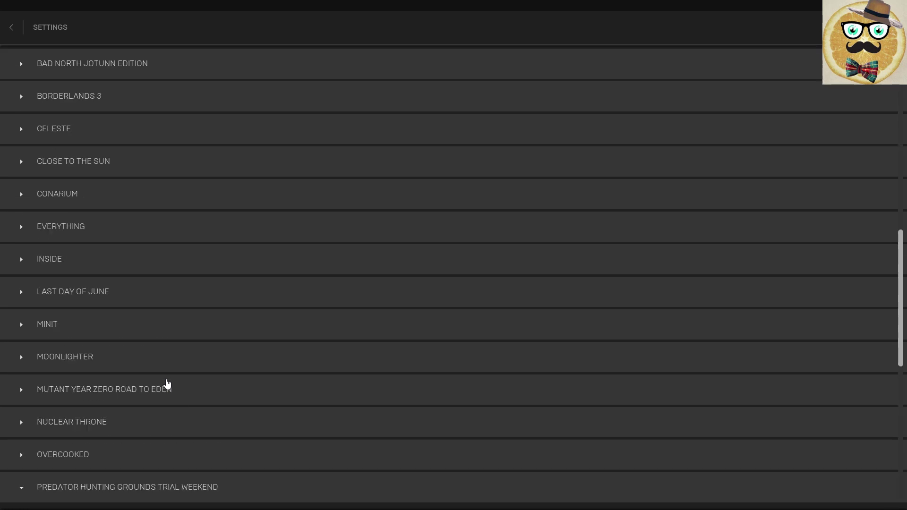
click(126, 205)
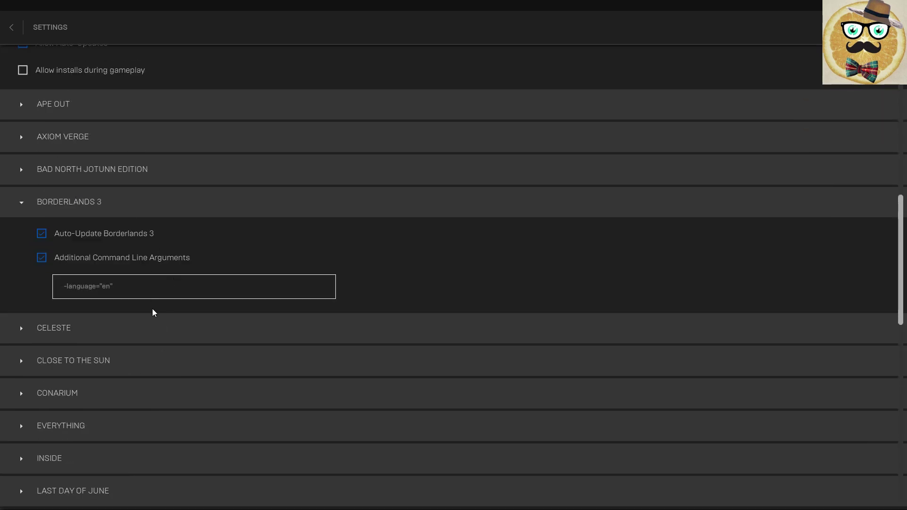
- Leave Settings and return to the Predator: Hunting Grounds Trial Weekend Tips article
scroll(30, 95, up, 2)
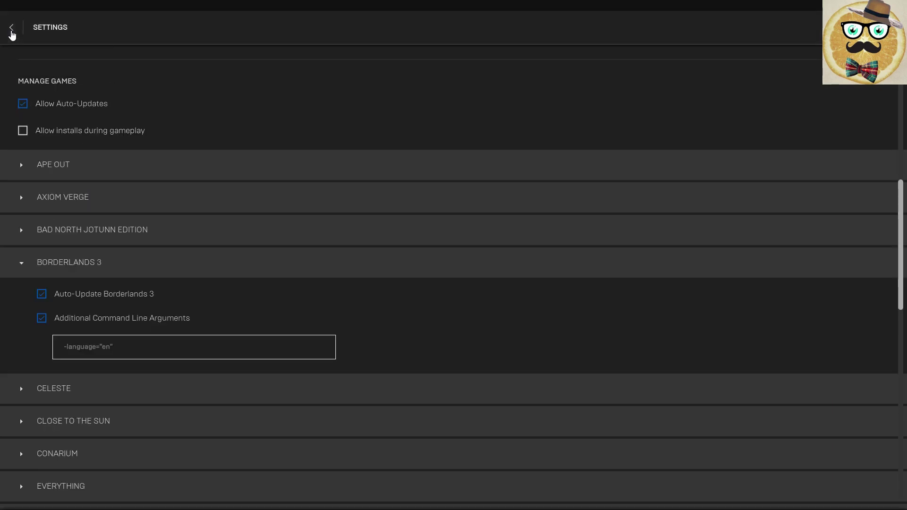
click(10, 27)
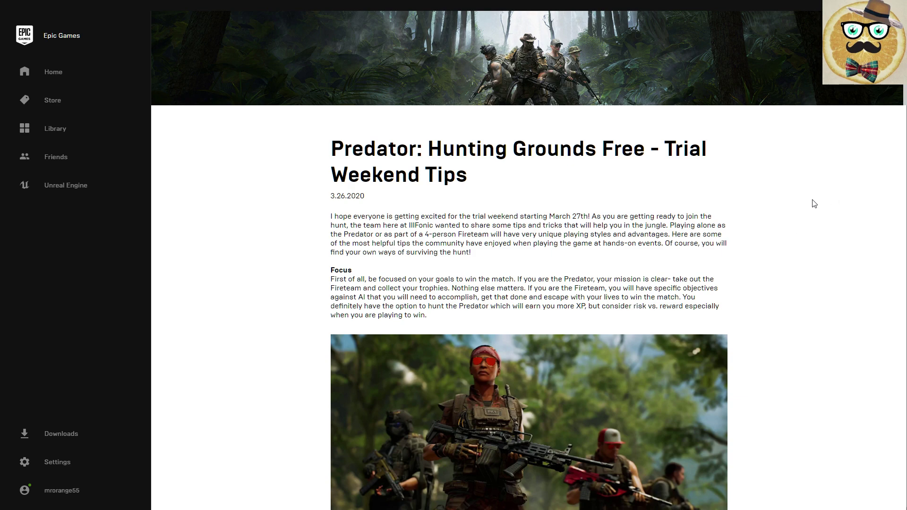
scroll(809, 205, down, 4)
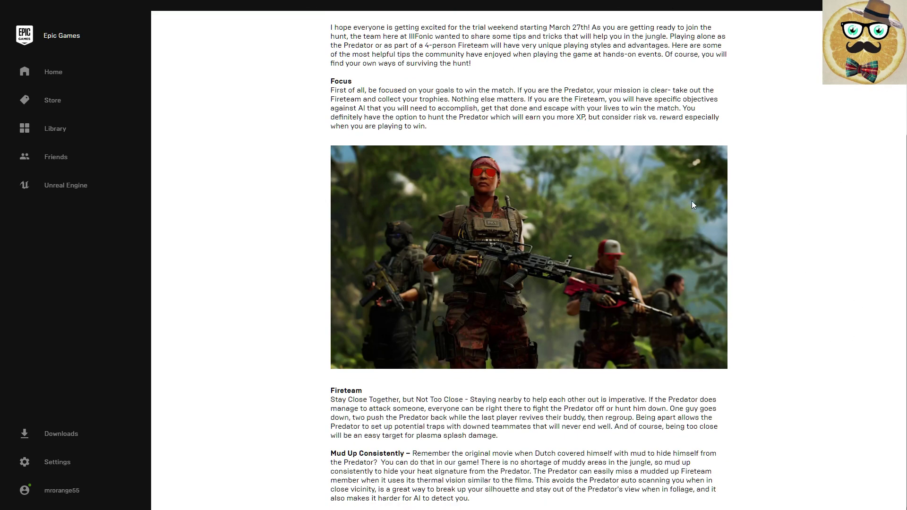
scroll(714, 225, down, 2)
scroll(714, 225, up, 8)
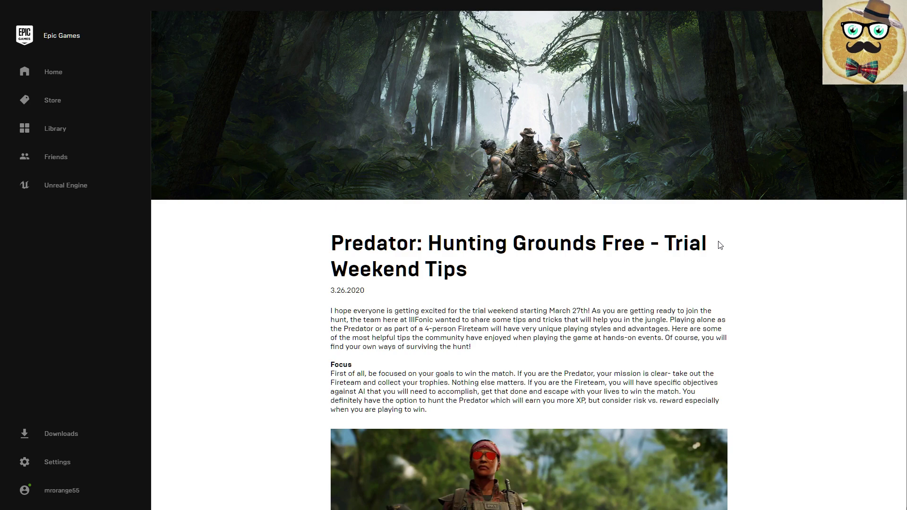
scroll(720, 244, down, 6)
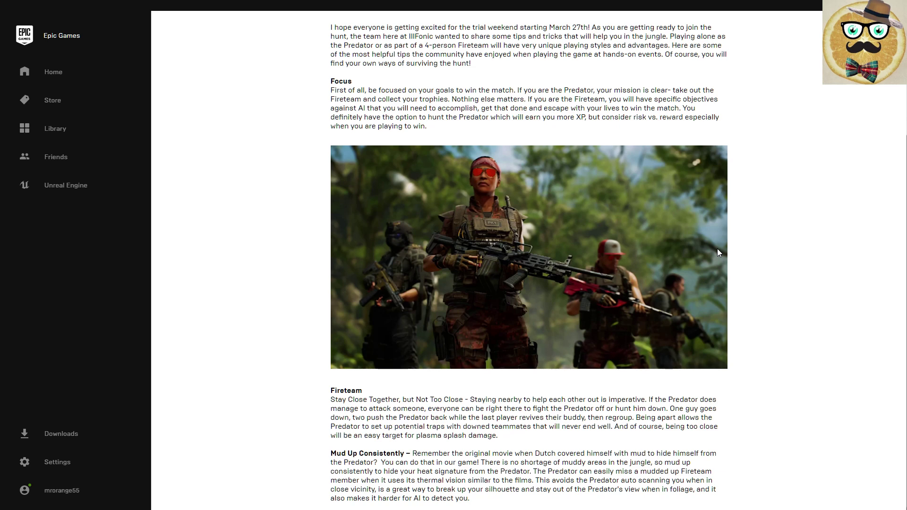
scroll(715, 257, down, 6)
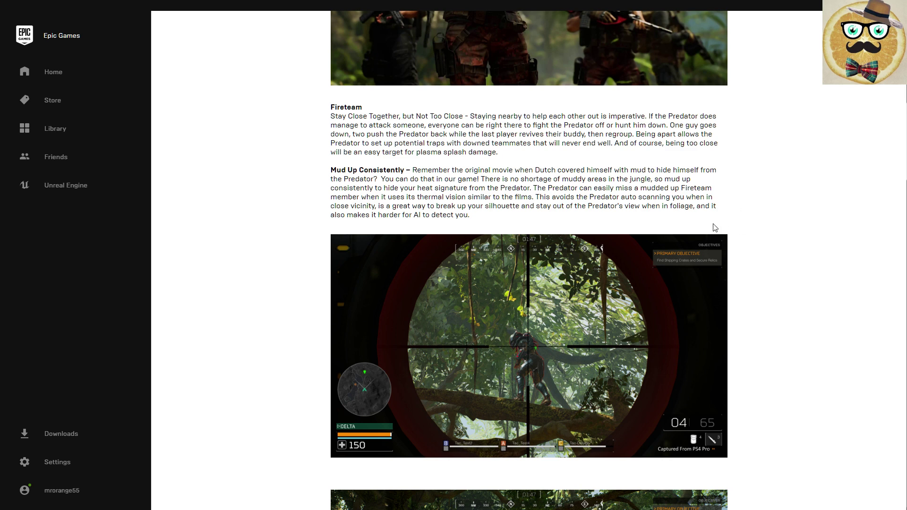
scroll(715, 229, down, 8)
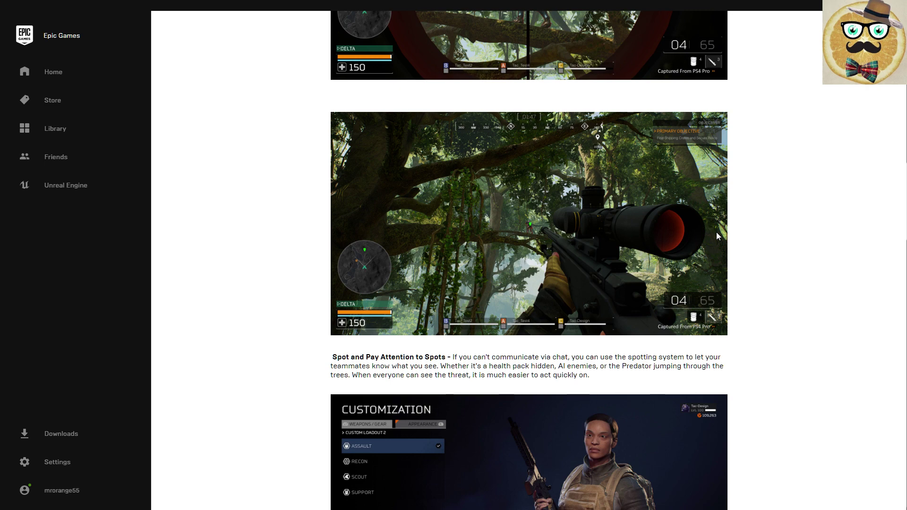
scroll(737, 197, down, 5)
scroll(739, 199, down, 14)
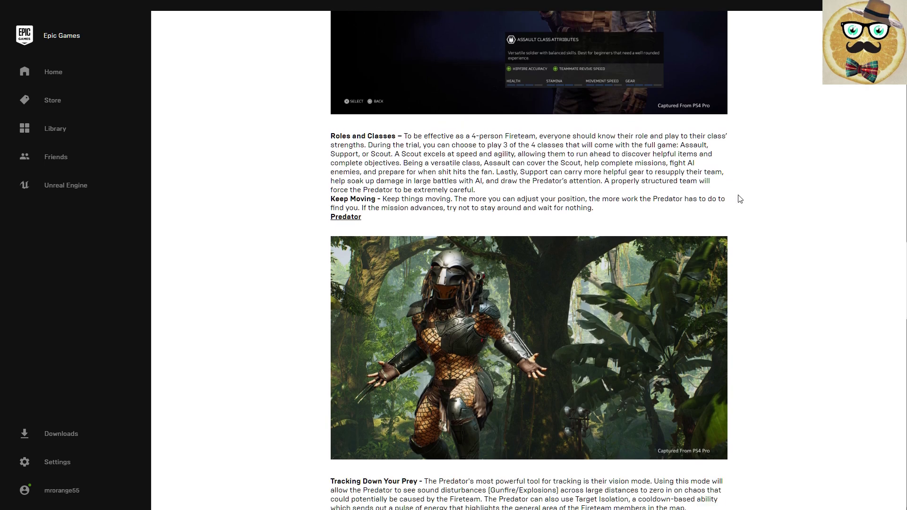
scroll(743, 133, down, 7)
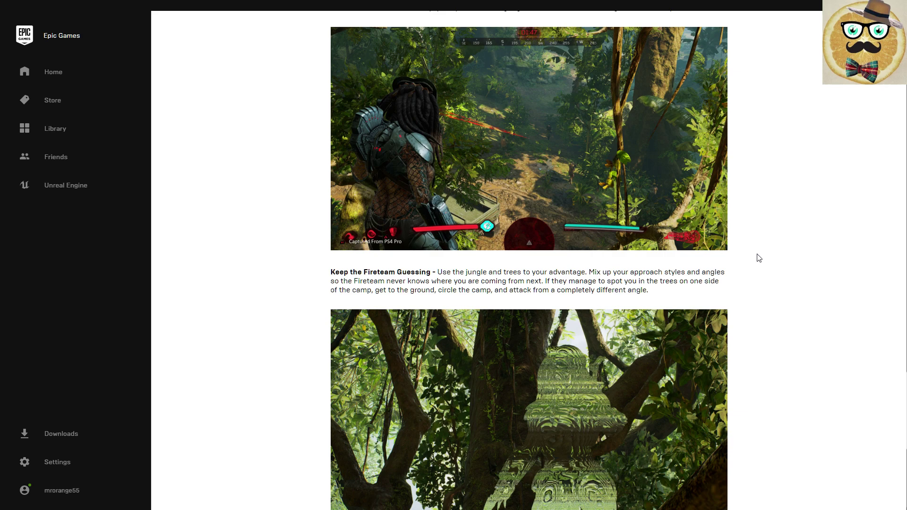
scroll(759, 257, down, 5)
scroll(761, 262, down, 1)
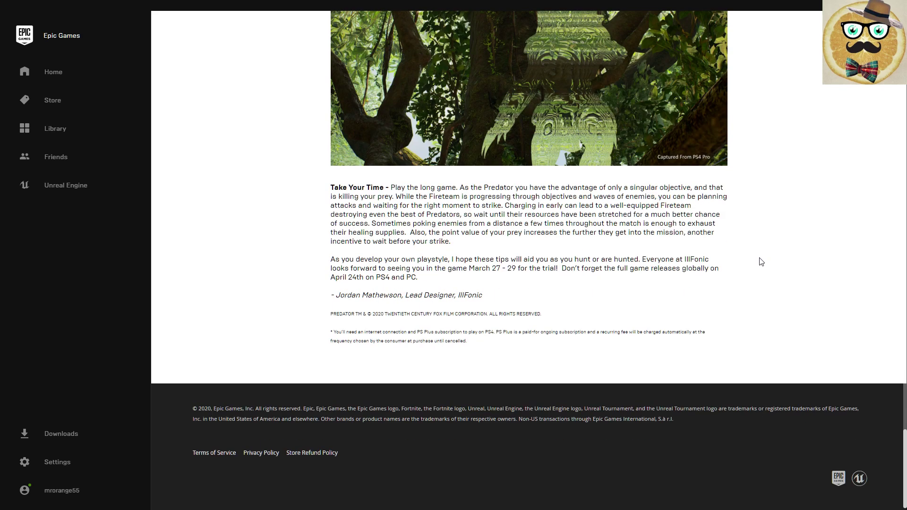
scroll(761, 262, up, 6)
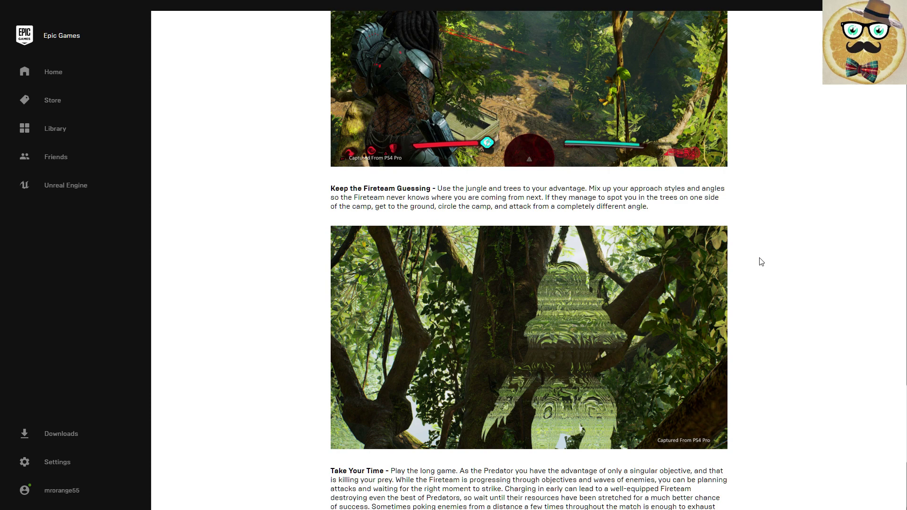
scroll(761, 261, up, 10)
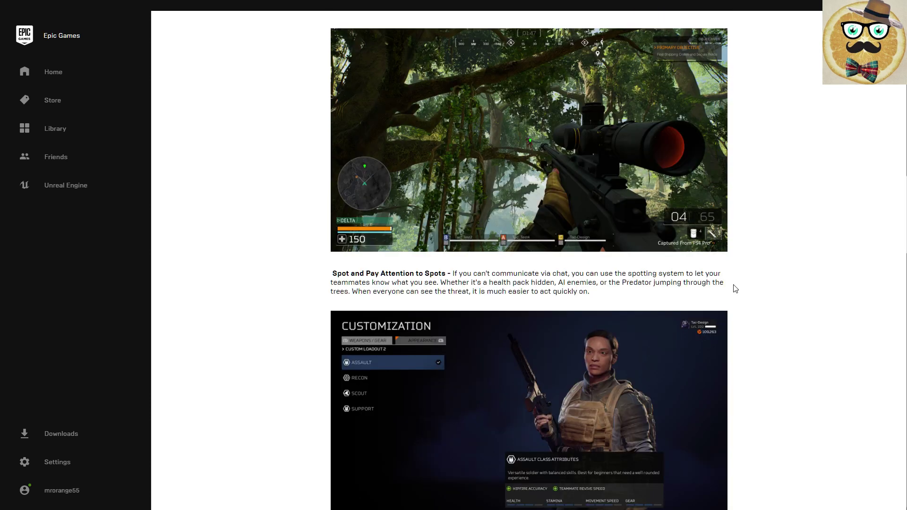
scroll(735, 288, up, 9)
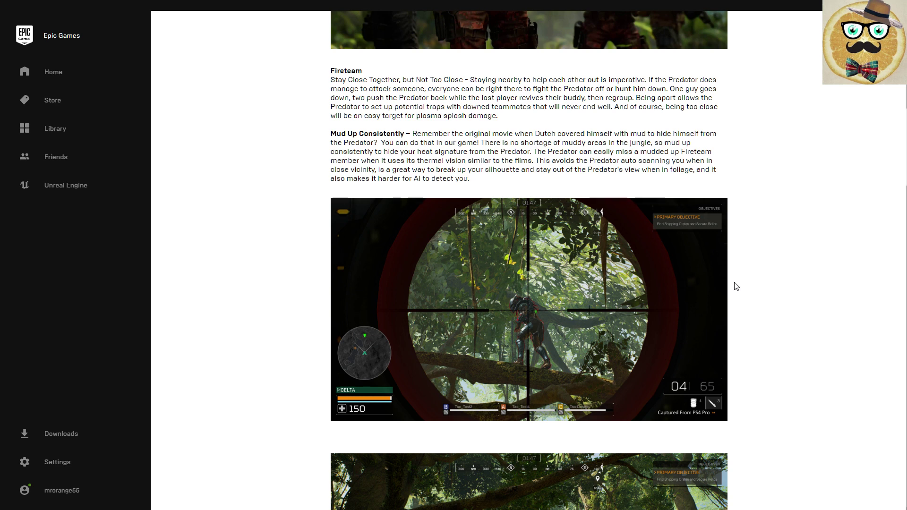